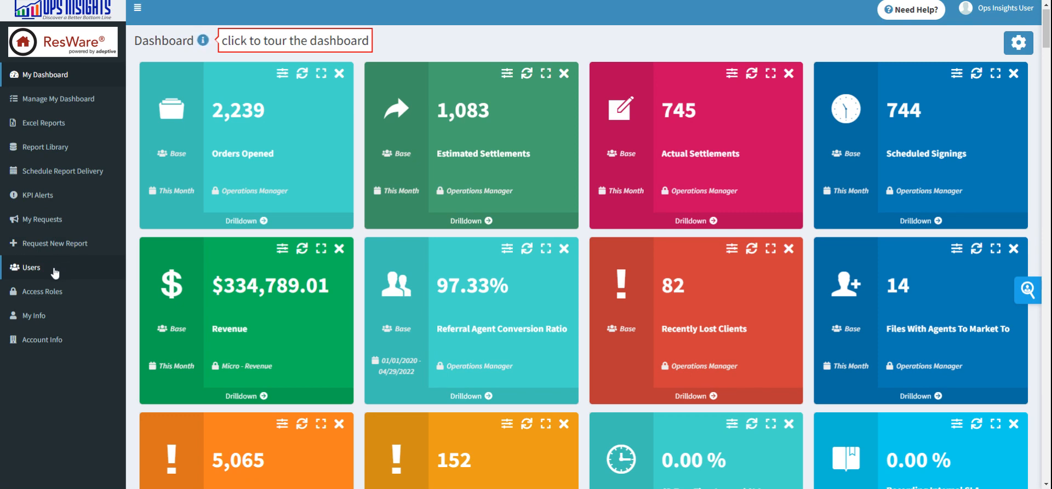
# Step: Open the user management list
pyautogui.click(54, 272)
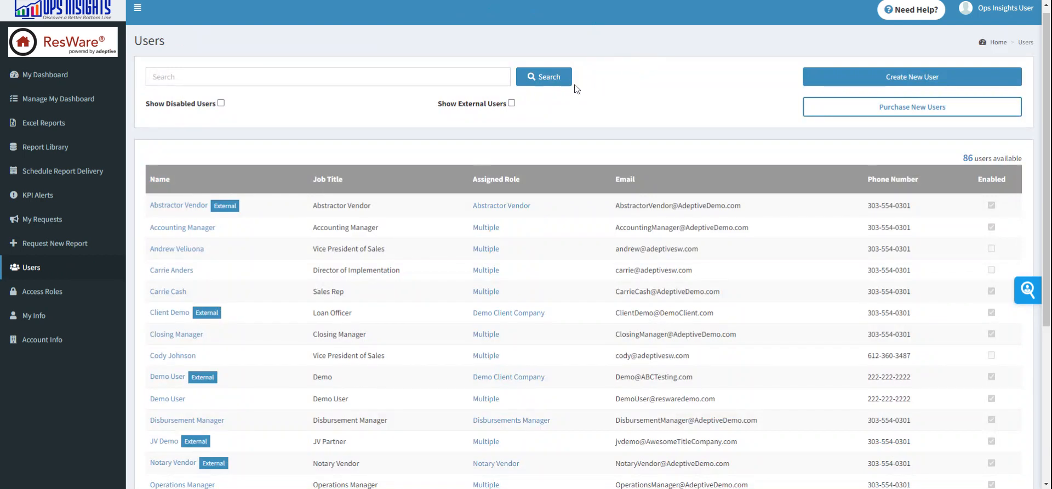
pyautogui.scroll(1, 586, 117)
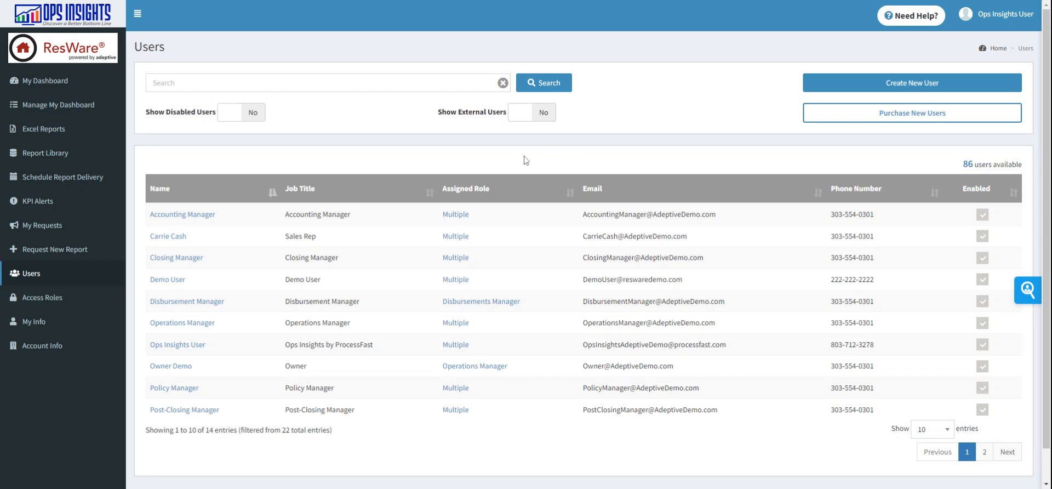
# Step: Show external users in the user list, review them, and hide them again
pyautogui.click(529, 112)
pyautogui.scroll(-1, 527, 114)
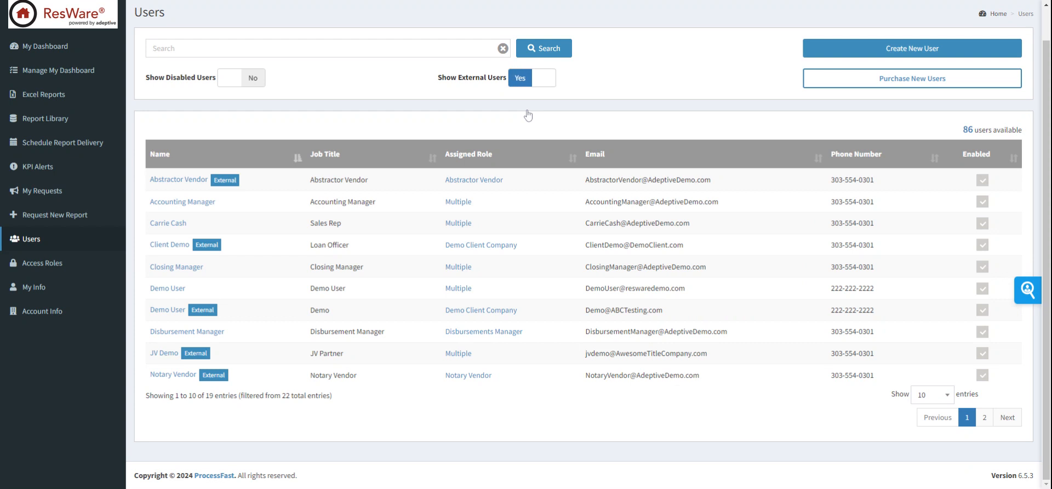
pyautogui.scroll(1, 520, 104)
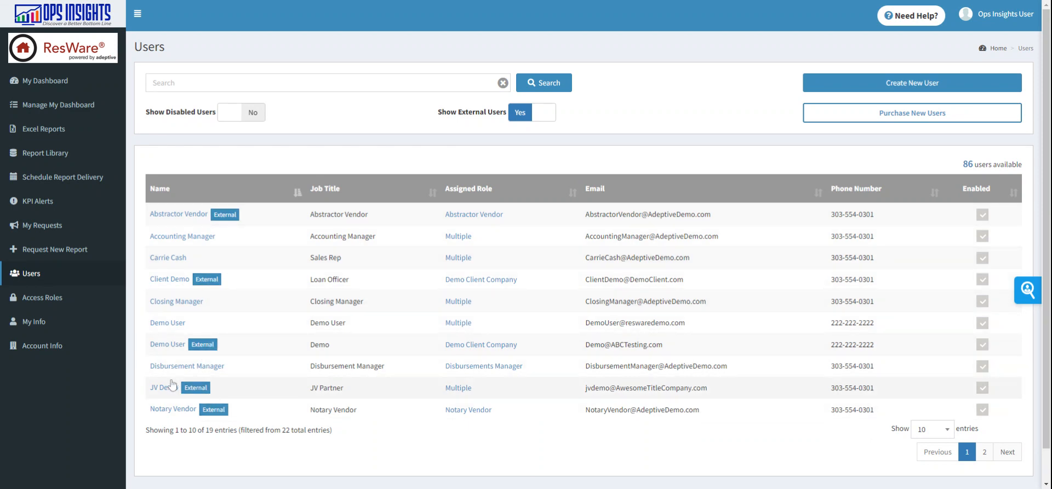
pyautogui.scroll(-1, 379, 144)
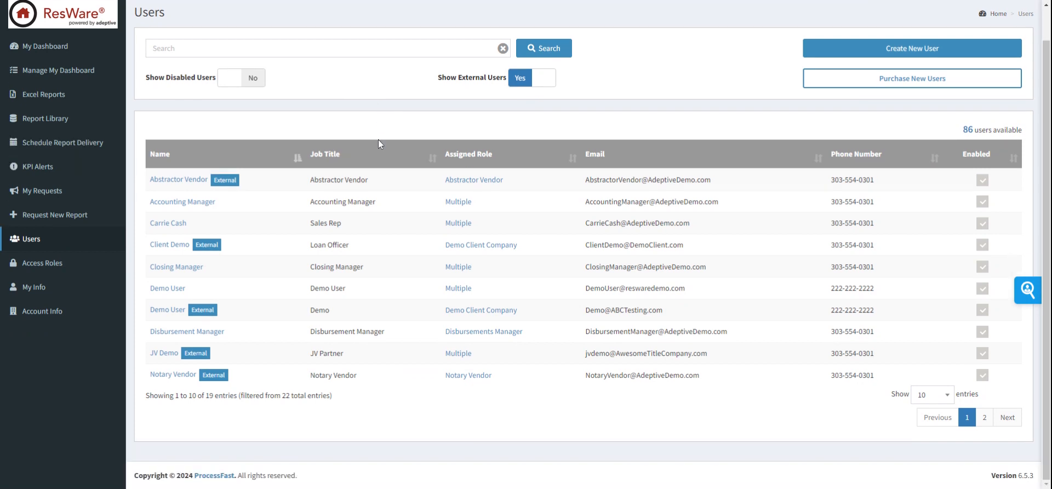
pyautogui.scroll(1, 227, 284)
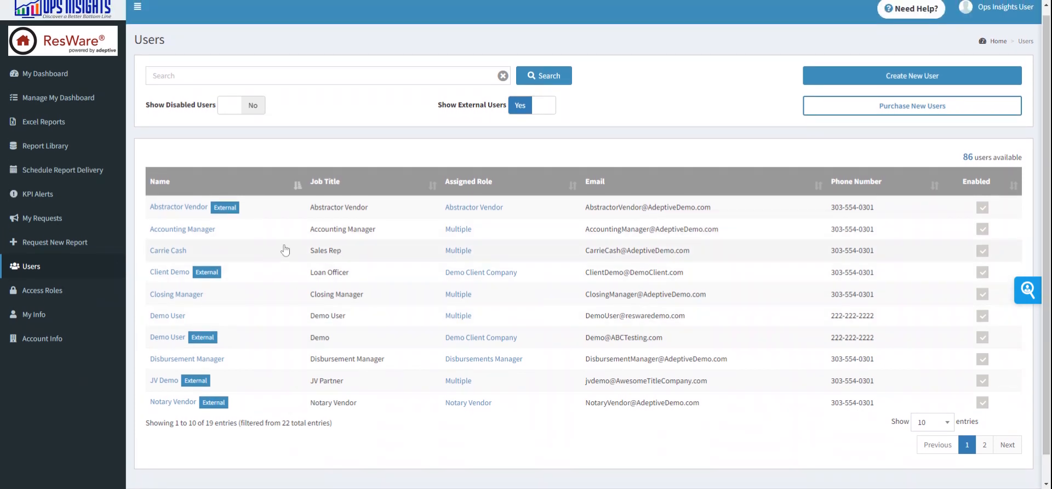
pyautogui.click(548, 110)
pyautogui.scroll(-1, 549, 111)
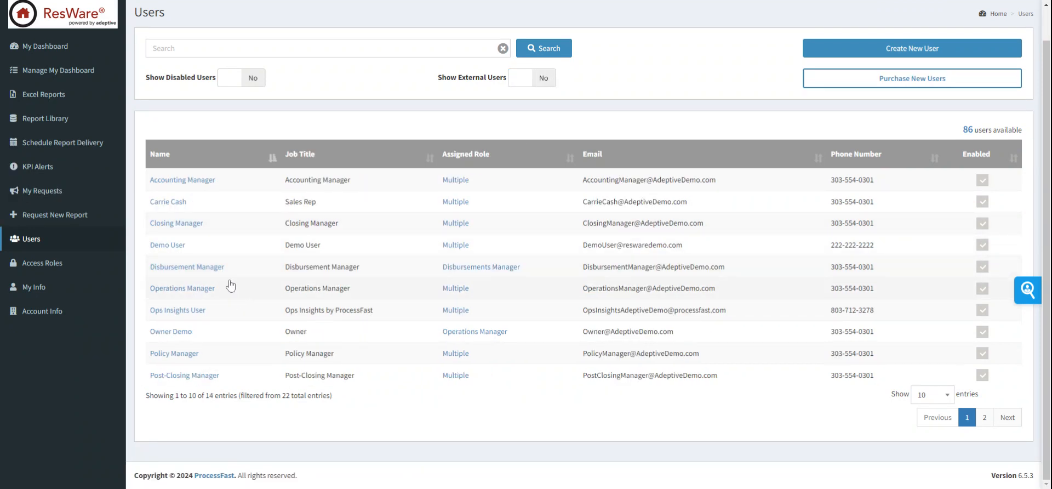
# Step: Open the Operations Manager user's record and review its access role assignments and available roles
pyautogui.click(177, 291)
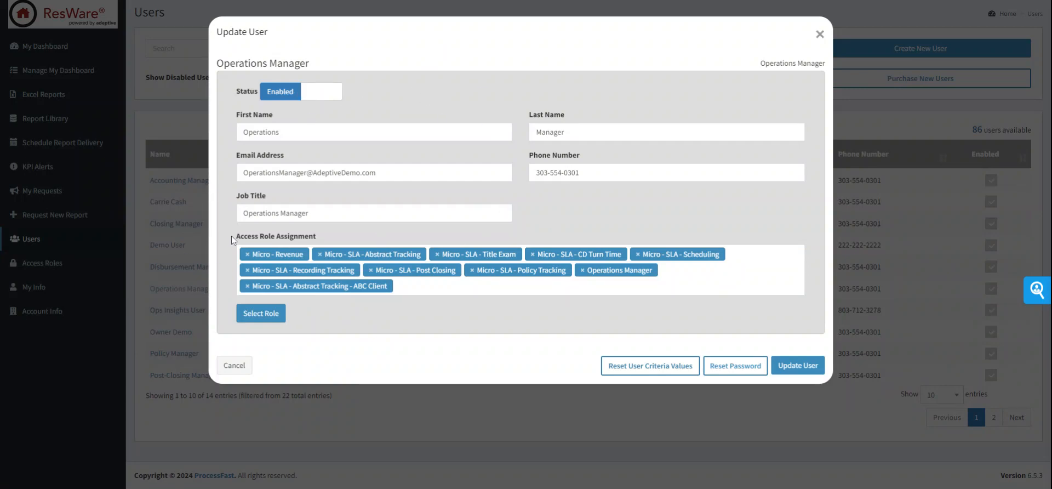
pyautogui.moveTo(234, 236); pyautogui.dragTo(284, 241)
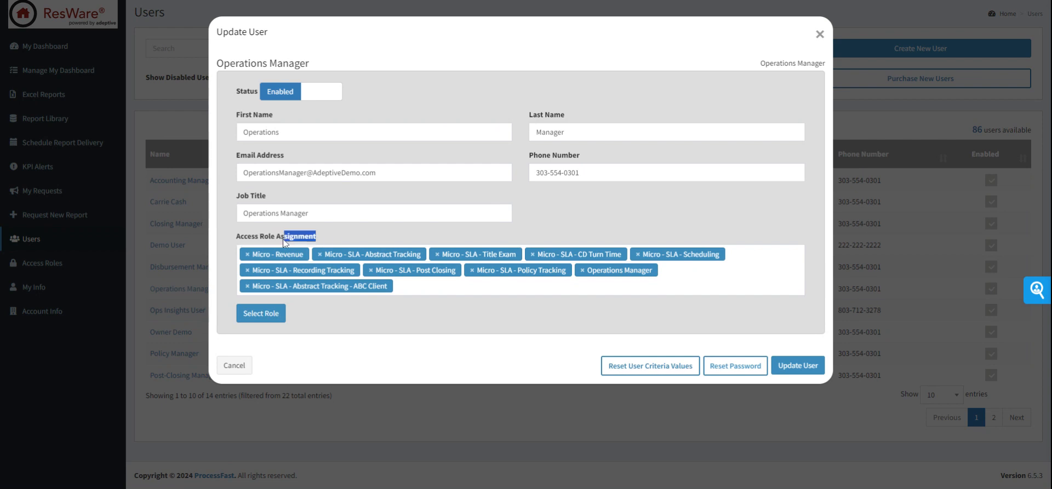
pyautogui.click(359, 238)
pyautogui.click(371, 231)
pyautogui.click(263, 316)
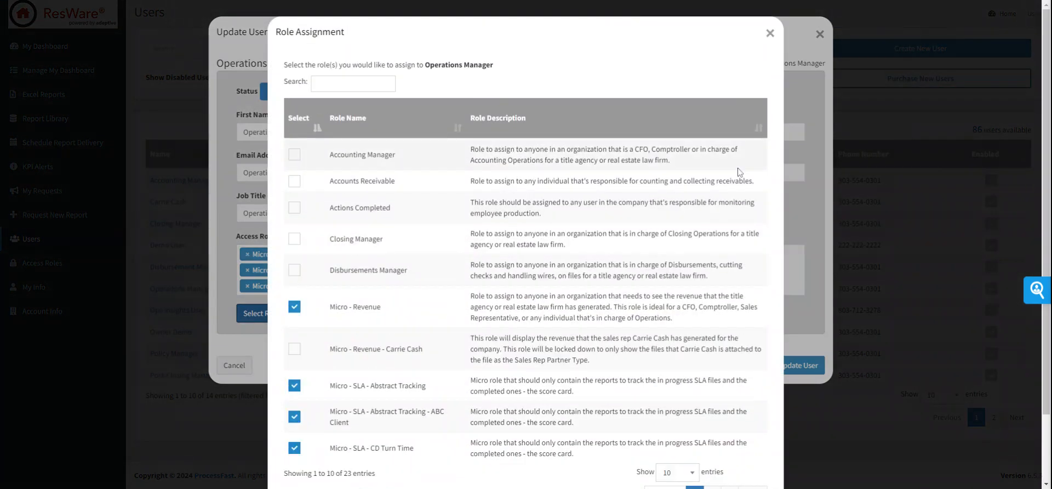
pyautogui.click(770, 33)
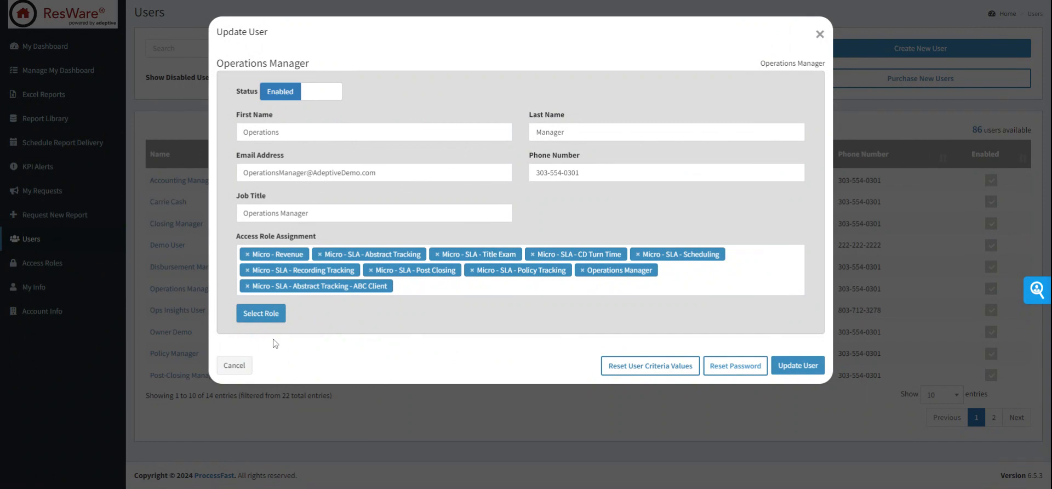
# Step: Remove the Micro - SLA - Abstract Tracking - ABC Client role from the Operations Manager's role selection
pyautogui.click(264, 315)
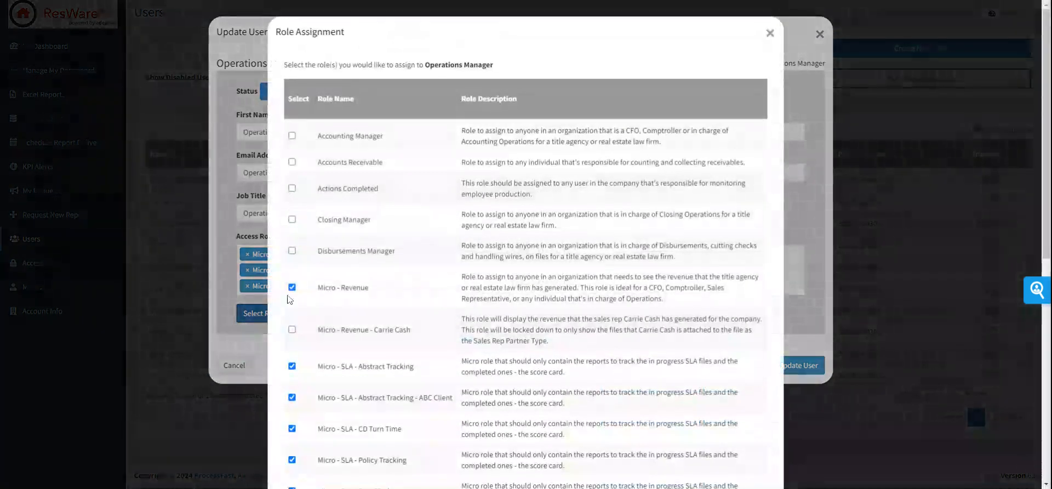
pyautogui.scroll(-1, 523, 82)
pyautogui.scroll(1, 523, 79)
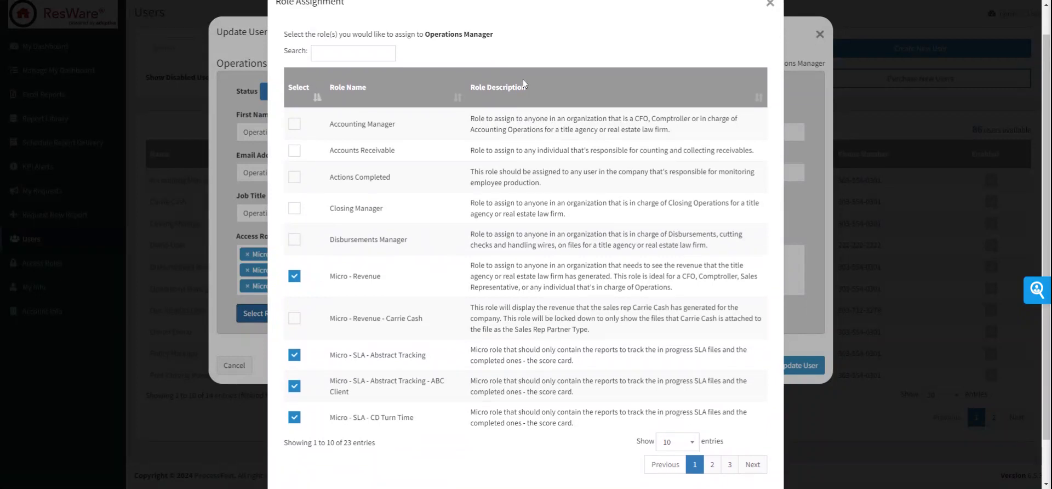
pyautogui.scroll(1, 522, 79)
pyautogui.scroll(-2, 522, 79)
pyautogui.scroll(1, 524, 244)
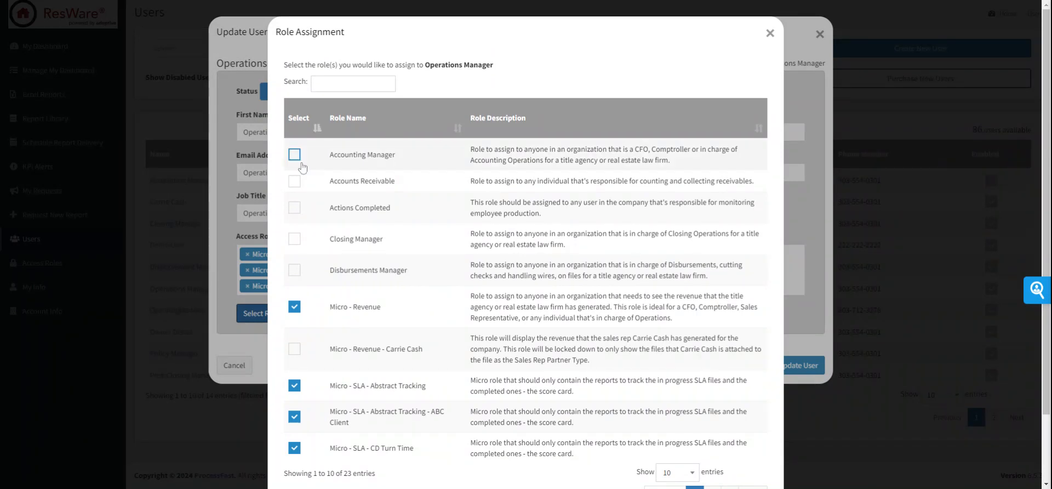
pyautogui.click(295, 155)
pyautogui.click(295, 156)
pyautogui.scroll(-2, 306, 384)
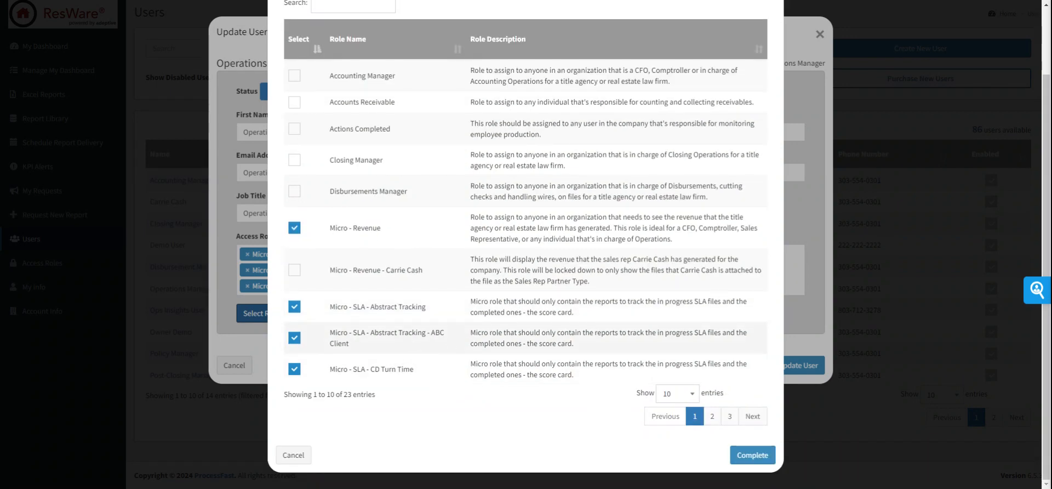
pyautogui.click(293, 341)
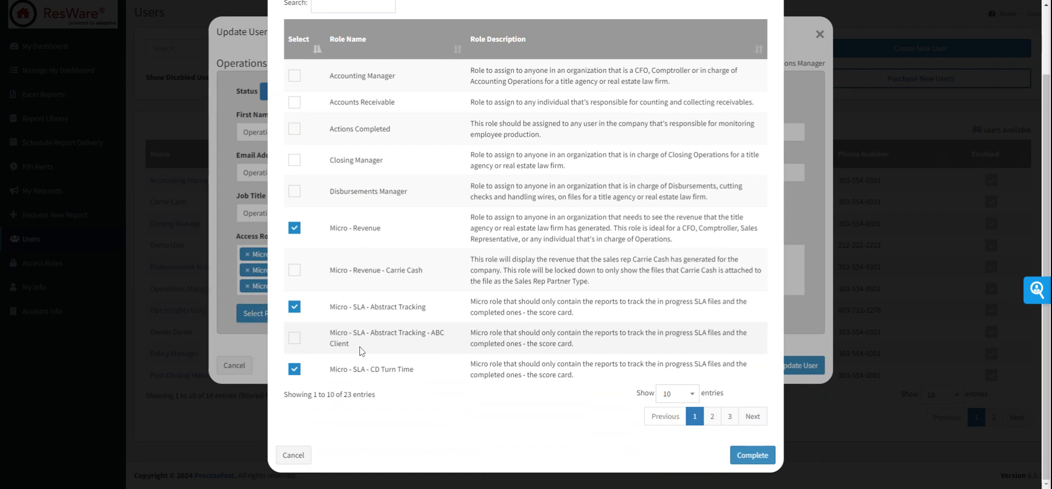
pyautogui.tripleClick(362, 351)
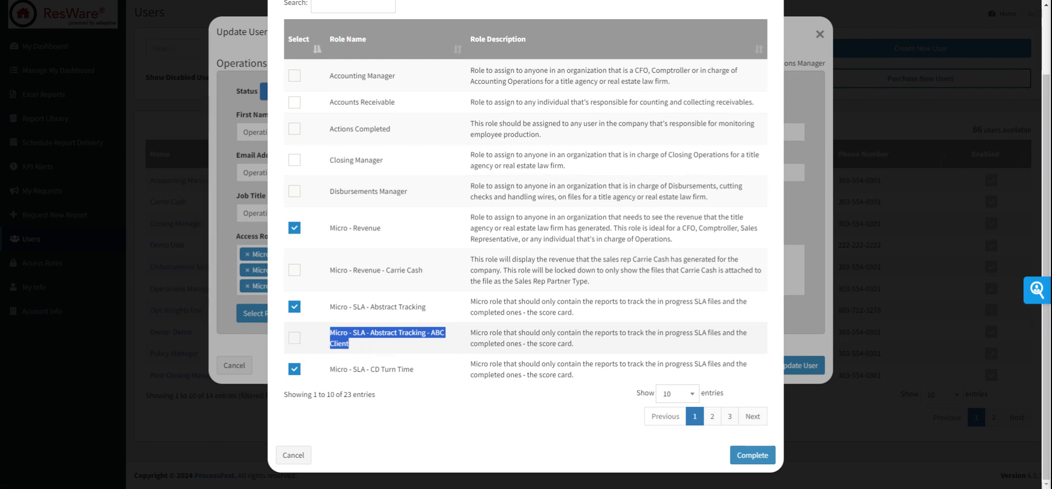
pyautogui.click(491, 426)
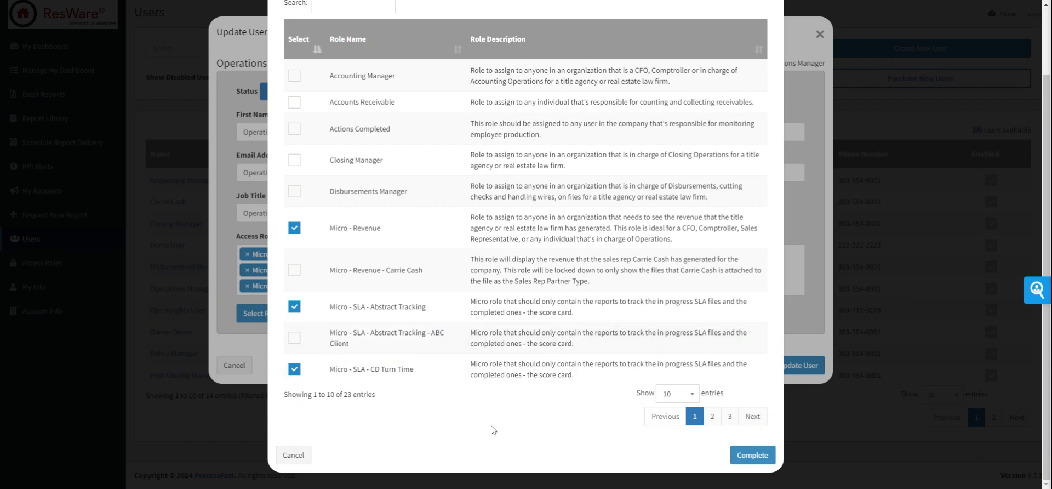
# Step: Try selecting the Owner, Policies Manager and Post Closing Manager roles, then clear them again
pyautogui.click(712, 416)
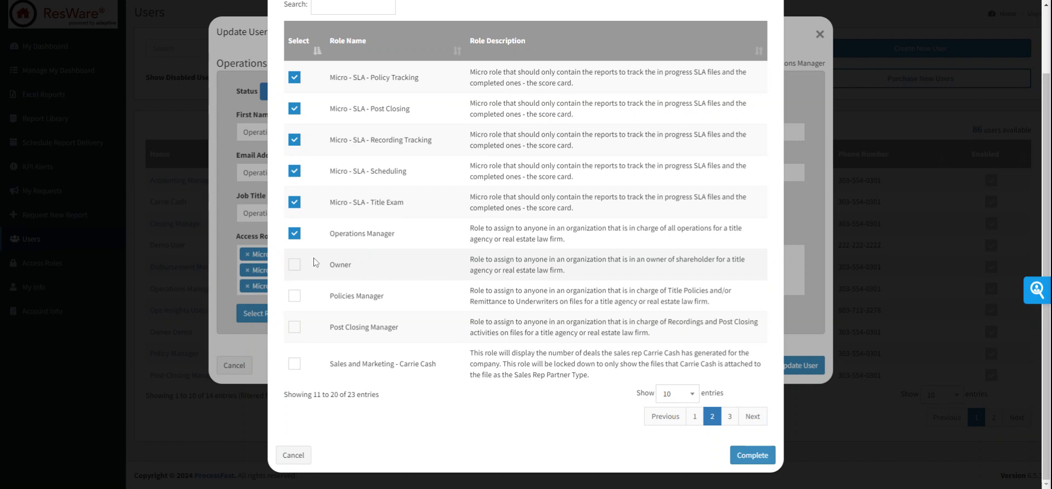
pyautogui.click(295, 265)
pyautogui.click(294, 296)
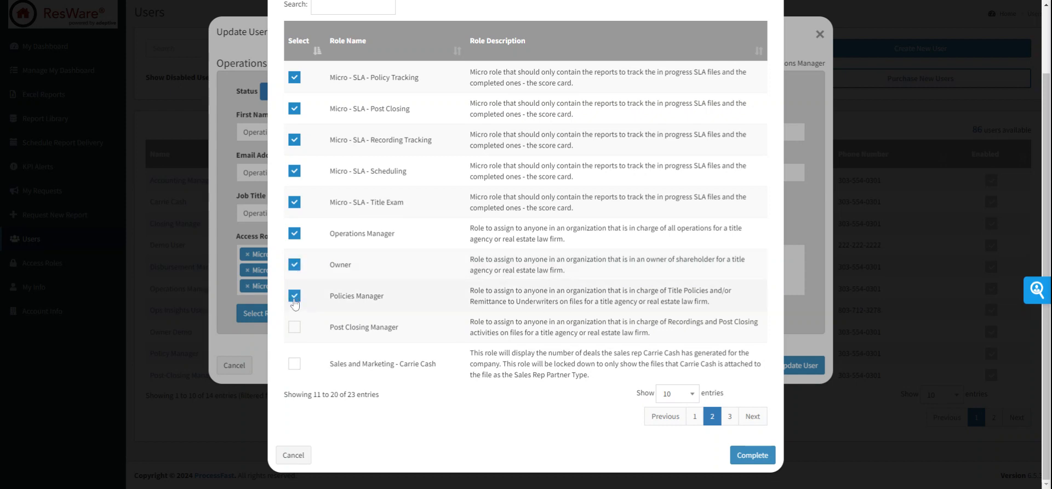
pyautogui.click(295, 328)
pyautogui.click(294, 328)
pyautogui.click(294, 296)
pyautogui.click(294, 266)
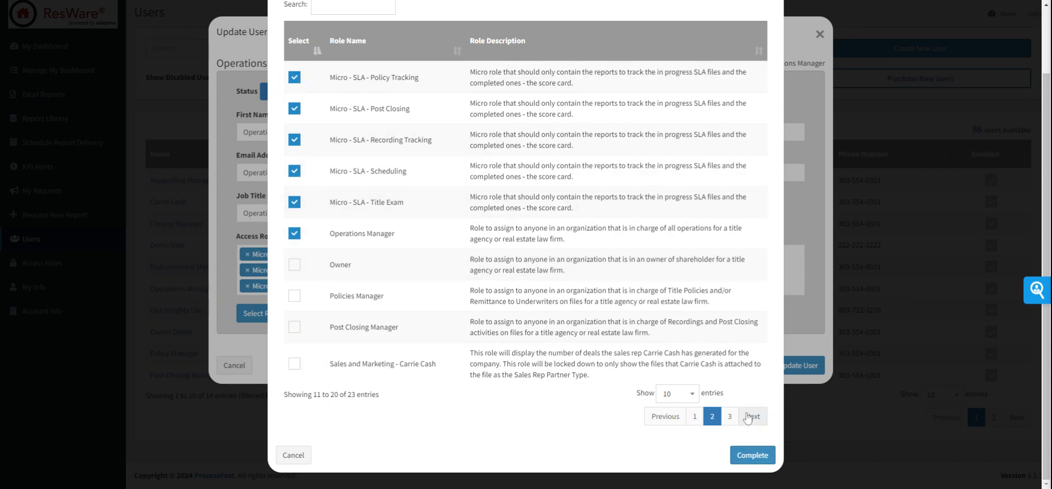
pyautogui.click(727, 419)
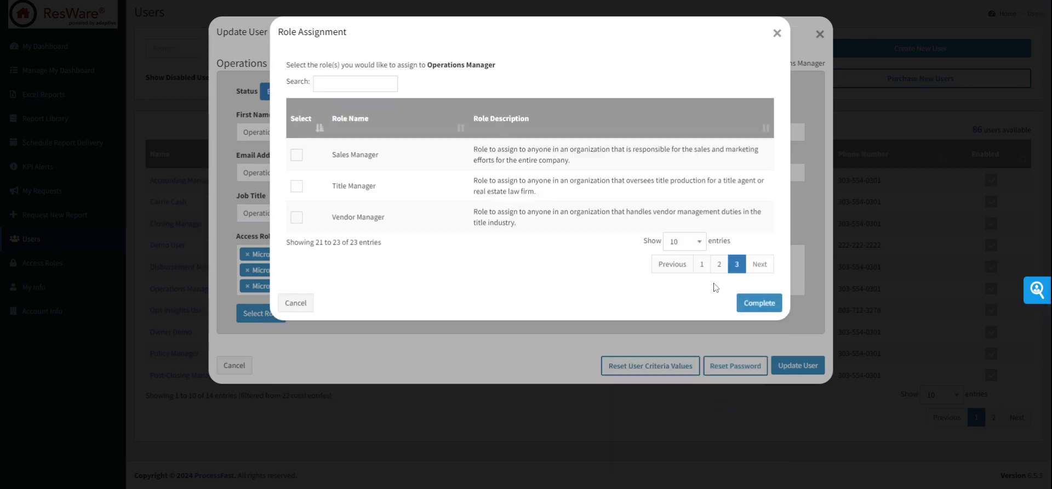
pyautogui.click(700, 264)
# Step: Confirm the role selection and save the Operations Manager user's updated roles
pyautogui.scroll(-1, 619, 409)
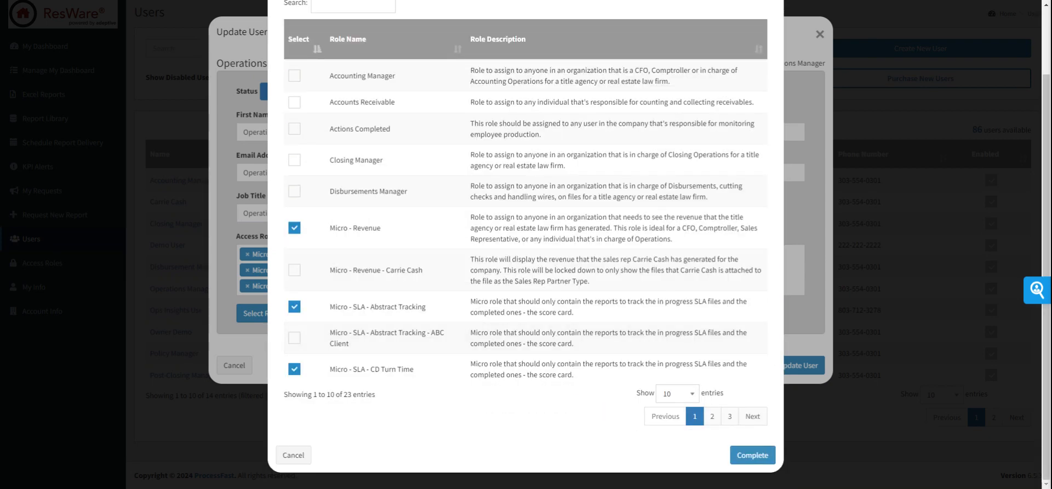
pyautogui.moveTo(329, 332); pyautogui.dragTo(348, 343)
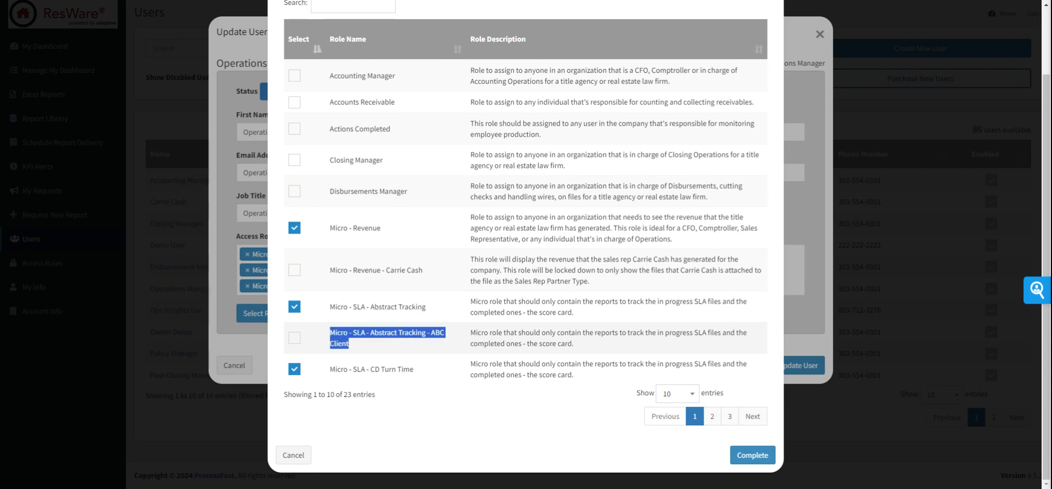
pyautogui.click(753, 461)
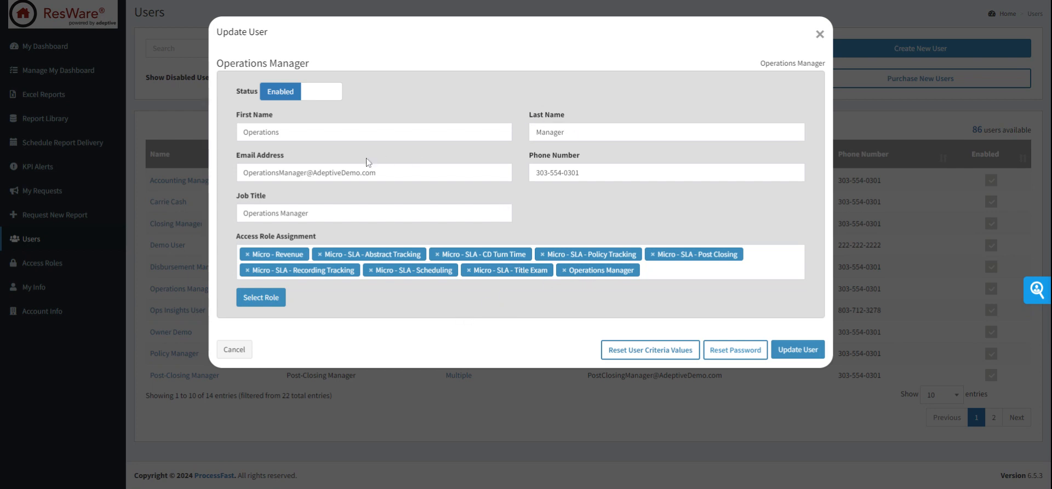
pyautogui.click(798, 349)
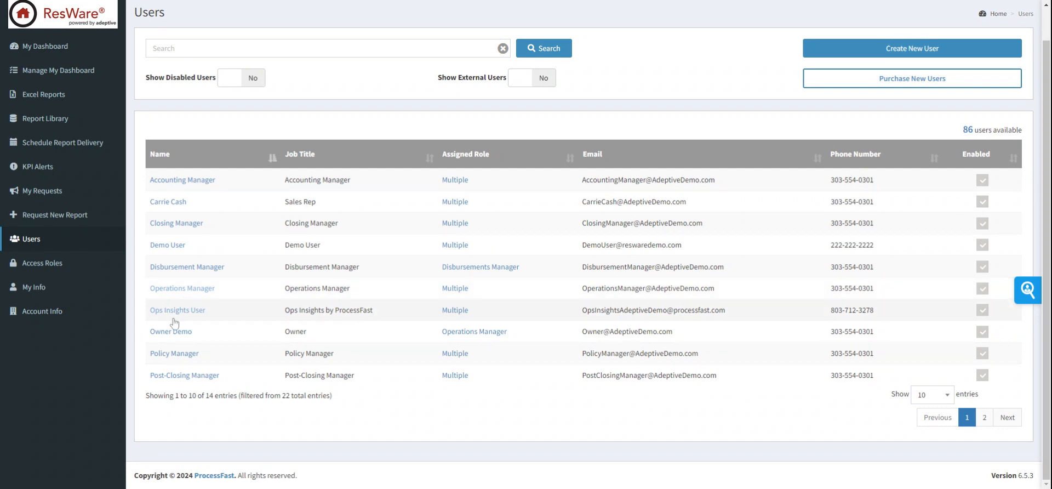
# Step: Reopen the Operations Manager user to check its assigned roles and close it without changes
pyautogui.click(153, 291)
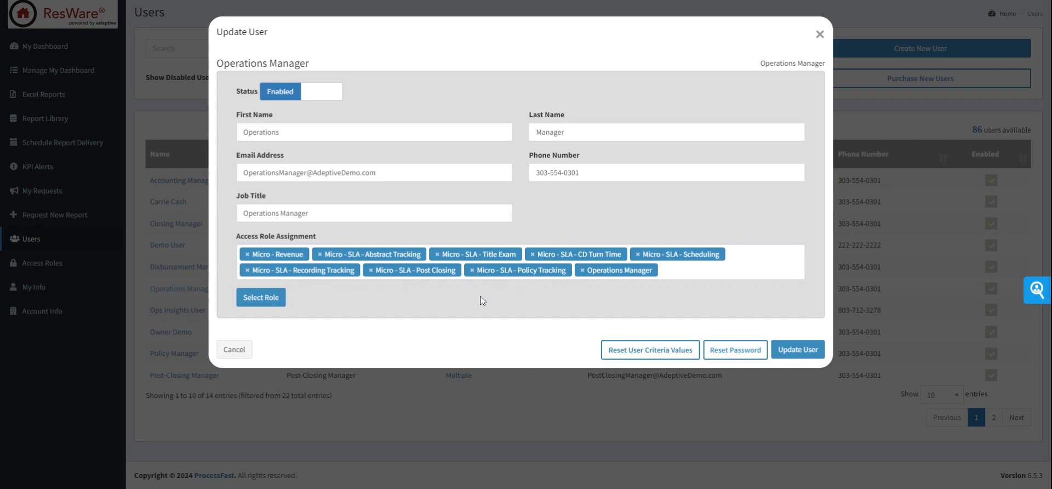
pyautogui.click(246, 350)
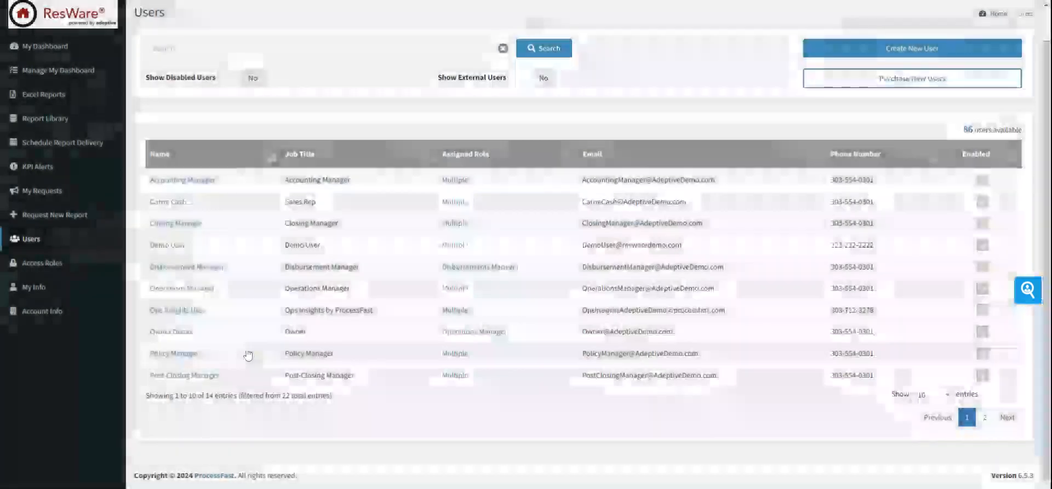